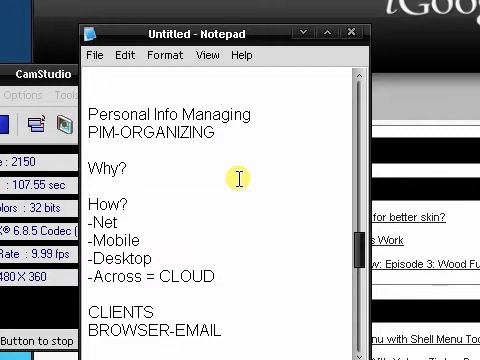
Replace the -Net item under How? with *NET in the outline
left_click(149, 207)
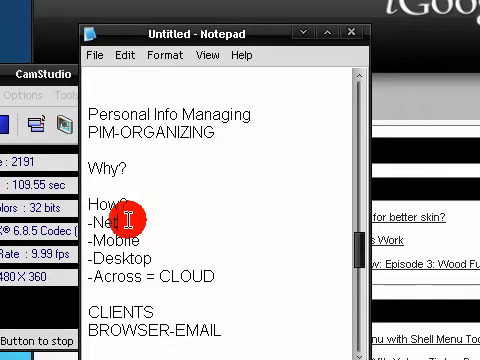
double_click(128, 220)
key("Delete")
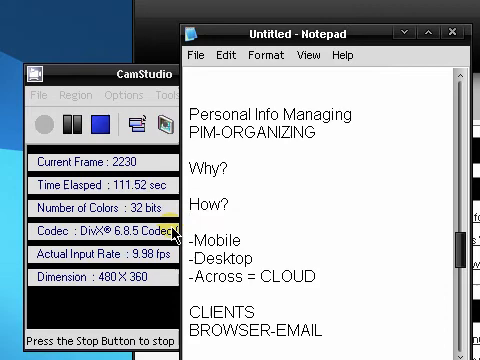
type("*NET")
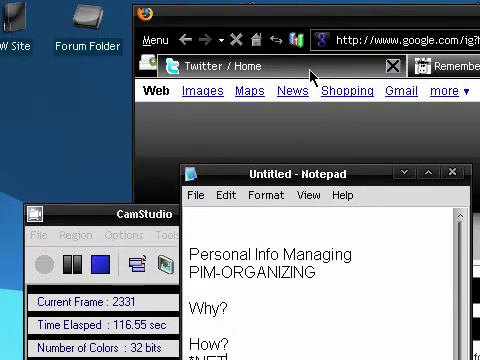
Look over the Remember The Milk homepage, then switch to the Evernote homepage
left_click(311, 73)
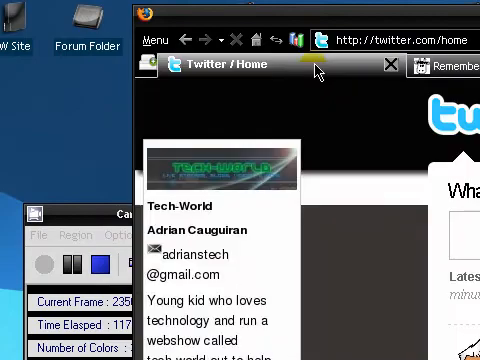
left_click(355, 65)
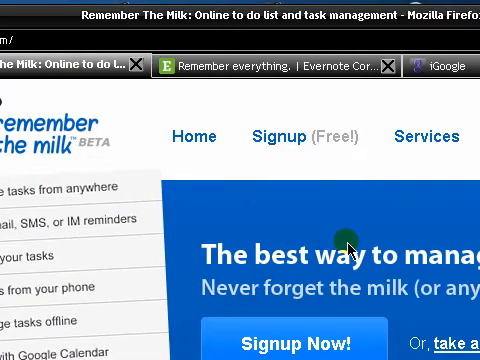
scroll(347, 248, "down", 2)
scroll(300, 200, "down", 2)
scroll(300, 230, "down", 2)
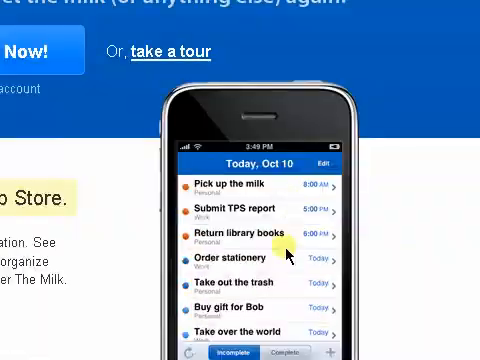
scroll(288, 253, "down", 3)
scroll(260, 220, "down", 2)
left_click(290, 225)
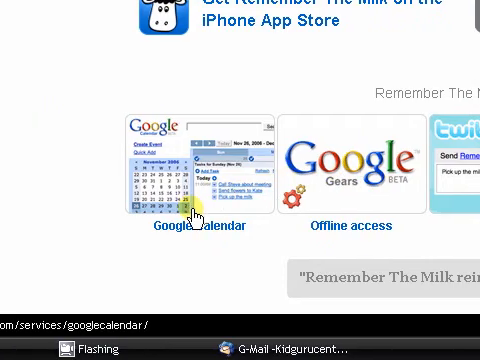
scroll(290, 110, "up", 3)
scroll(320, 175, "up", 3)
scroll(330, 120, "up", 2)
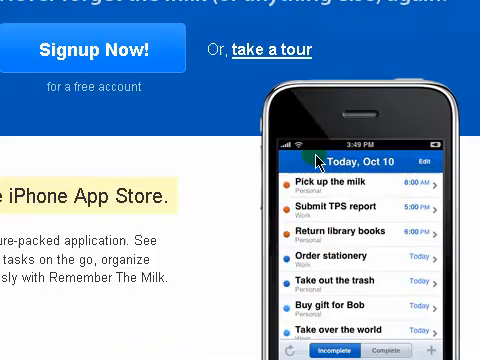
scroll(318, 160, "up", 4)
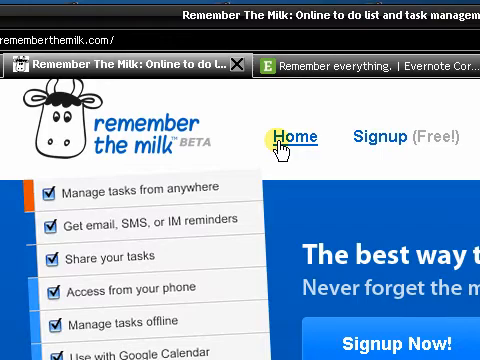
left_click(330, 65)
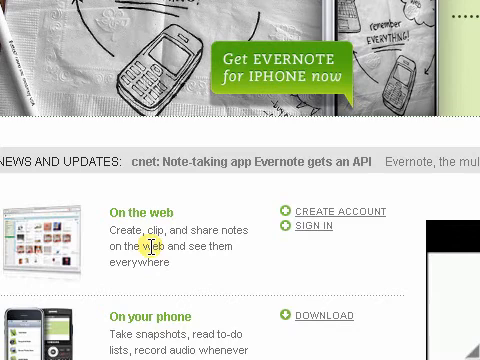
scroll(150, 246, "down", 1)
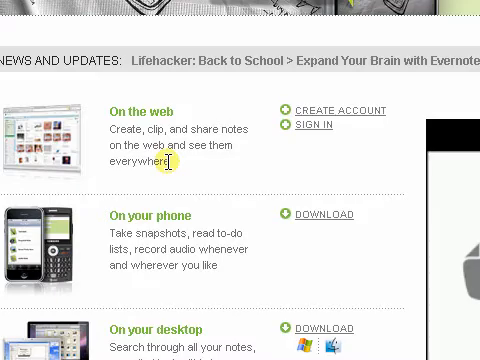
scroll(168, 162, "up", 3)
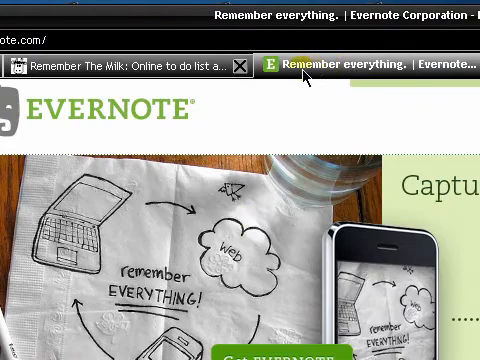
scroll(310, 95, "down", 5)
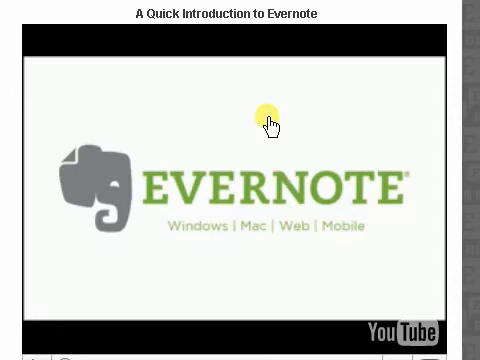
scroll(190, 55, "up", 8)
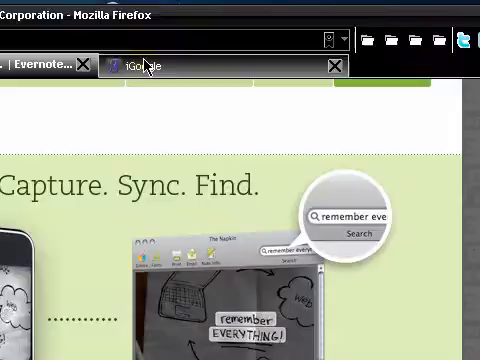
Show the iGoogle homepage and browse its news feed gadgets
left_click(145, 66)
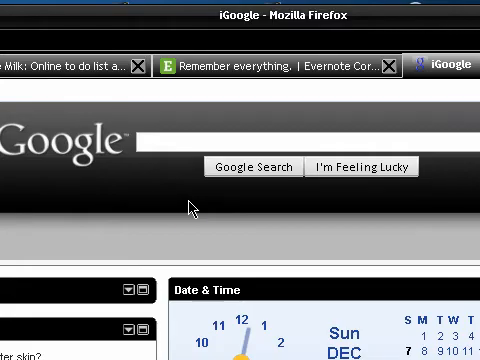
left_click(153, 238)
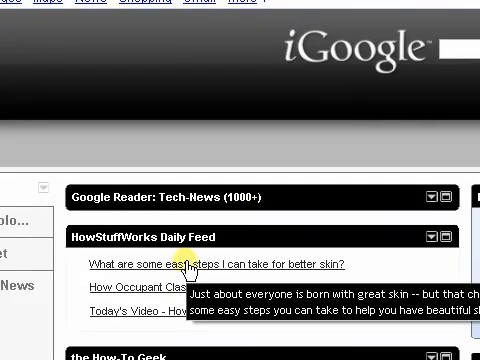
scroll(192, 245, "down", 3)
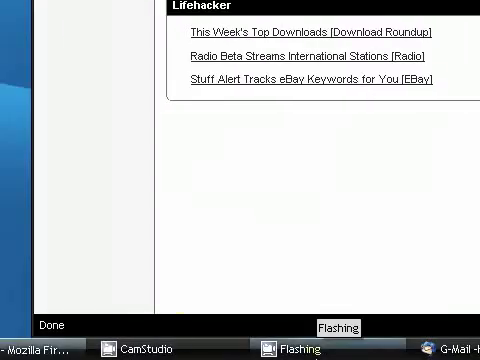
Review the Mobile/Desktop items and the CLIENTS/BROWSER-EMAIL lines in the Notepad outline
left_click(145, 349)
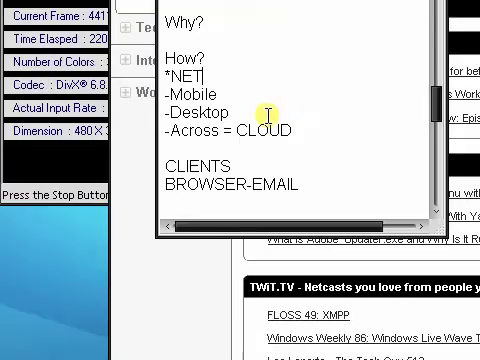
left_click(262, 113)
left_click_drag(262, 113, 155, 94)
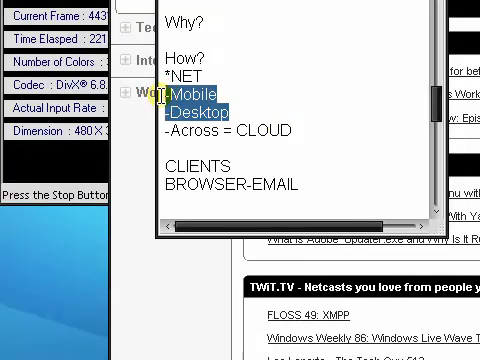
left_click(257, 104)
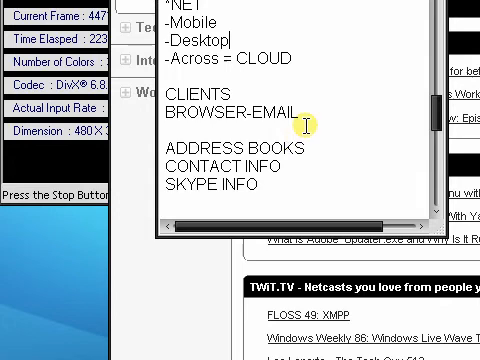
left_click_drag(285, 184, 165, 166)
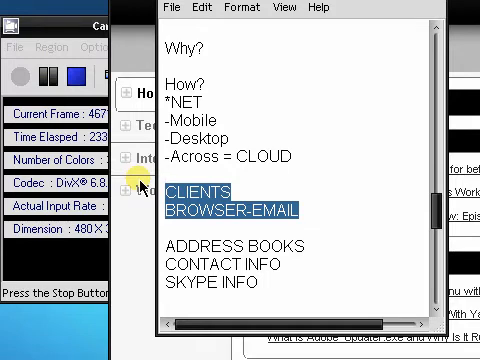
left_click(291, 193)
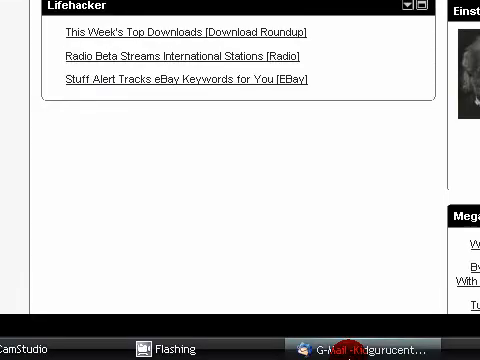
Bring up Thunderbird and show the G-Mail account's inbox
left_click(345, 349)
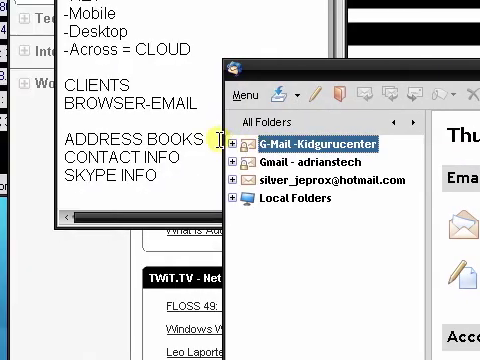
left_click(232, 144)
left_click(296, 162)
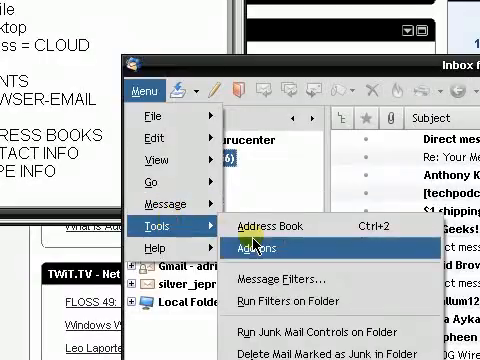
Review the installed add-ons (Lightning, Google Calendar provider, Tiny Menu) and close the list
left_click(258, 250)
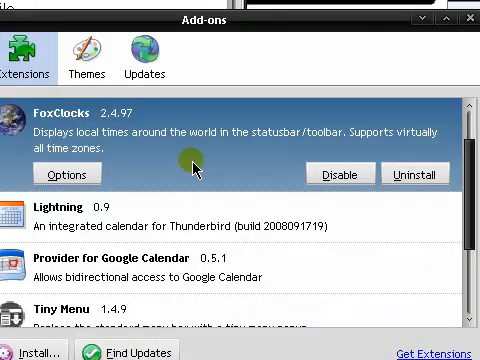
left_click(236, 212)
left_click(245, 252)
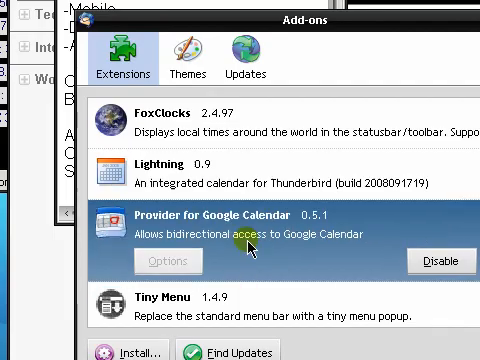
left_click(256, 200)
left_click(370, 118)
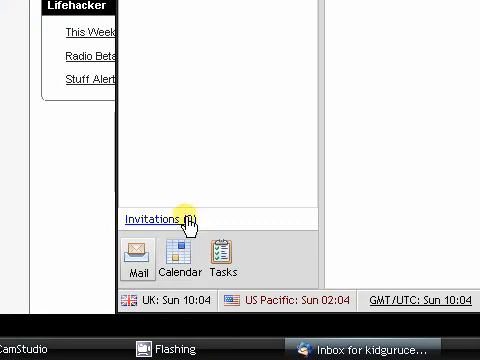
Look at the calendar month view and task list, then return to the mail view
left_click(190, 256)
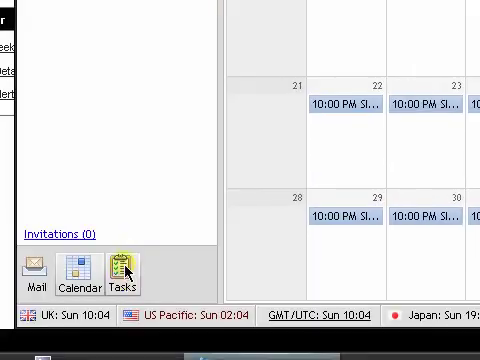
left_click(123, 272)
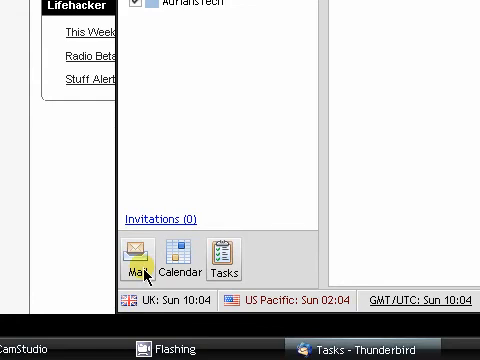
left_click(145, 270)
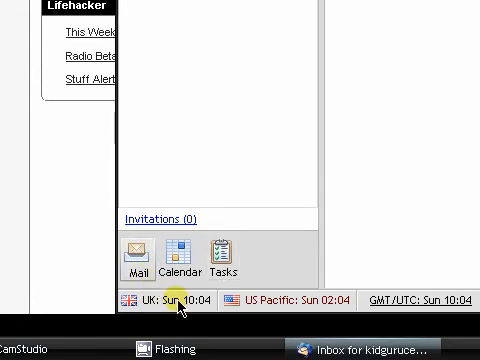
Show the FoxClocks world time zones and move the Thunderbird window lower on the desktop
left_click(178, 300)
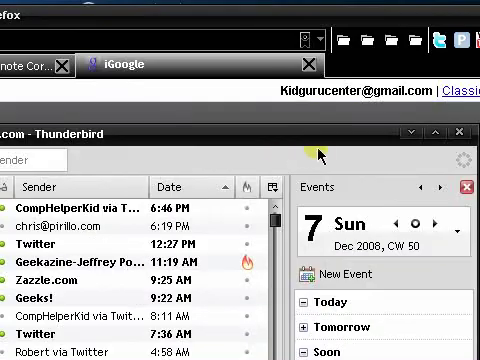
left_click(332, 152)
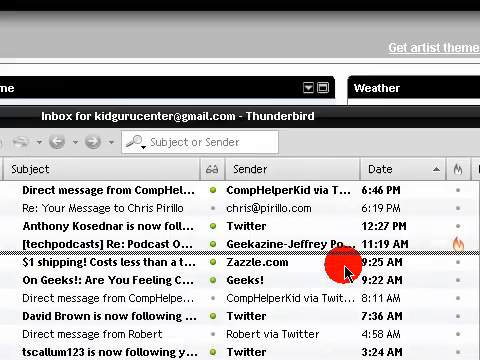
mouse_move(130, 116)
left_mouse_down()
mouse_move(380, 237)
mouse_move(160, 20)
left_mouse_up()
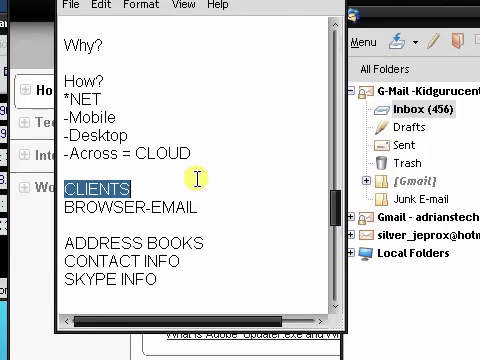
Return to the outline and add a SERVICES section listing GOOGLE SERVICES below Address Books
left_click(207, 210)
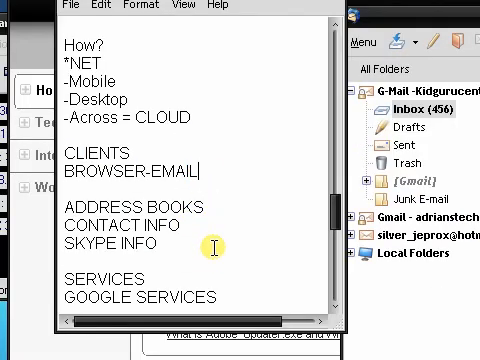
left_click_drag(219, 202, 110, 225)
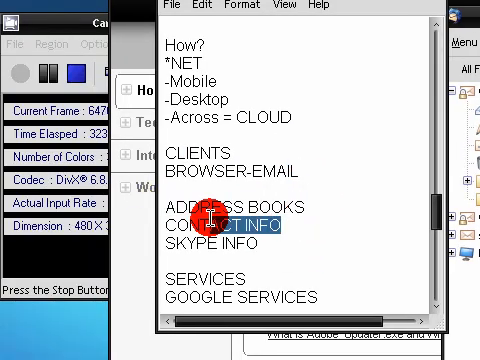
left_click_drag(210, 218, 165, 227)
left_click(272, 225)
scroll(268, 222, "down", 3)
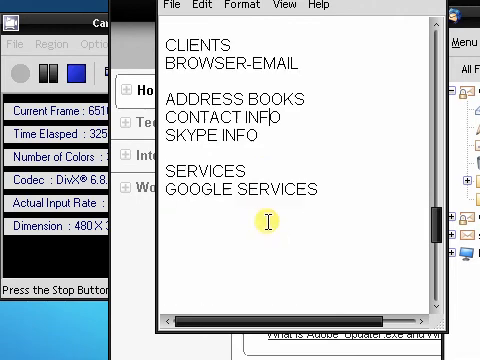